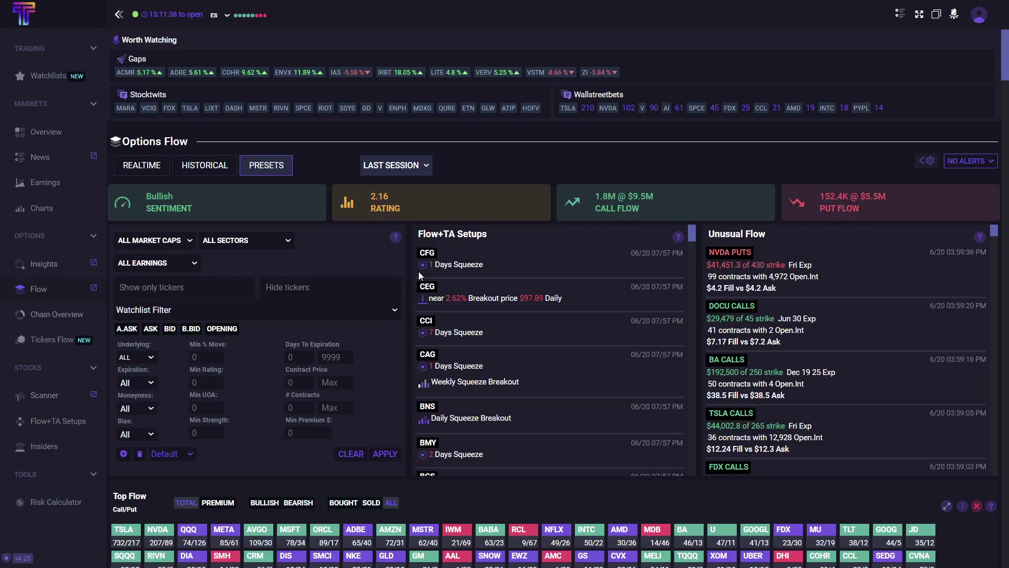
Filter flow to Medium $2B-$10B caps, ask-side, OTM contracts, max 100 days to expiration.
click(190, 241)
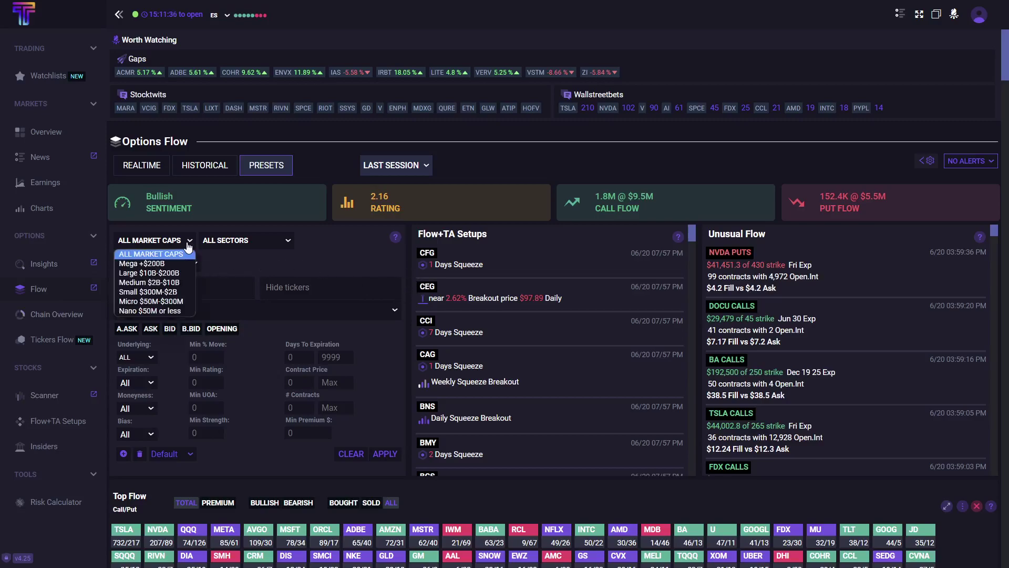
click(129, 284)
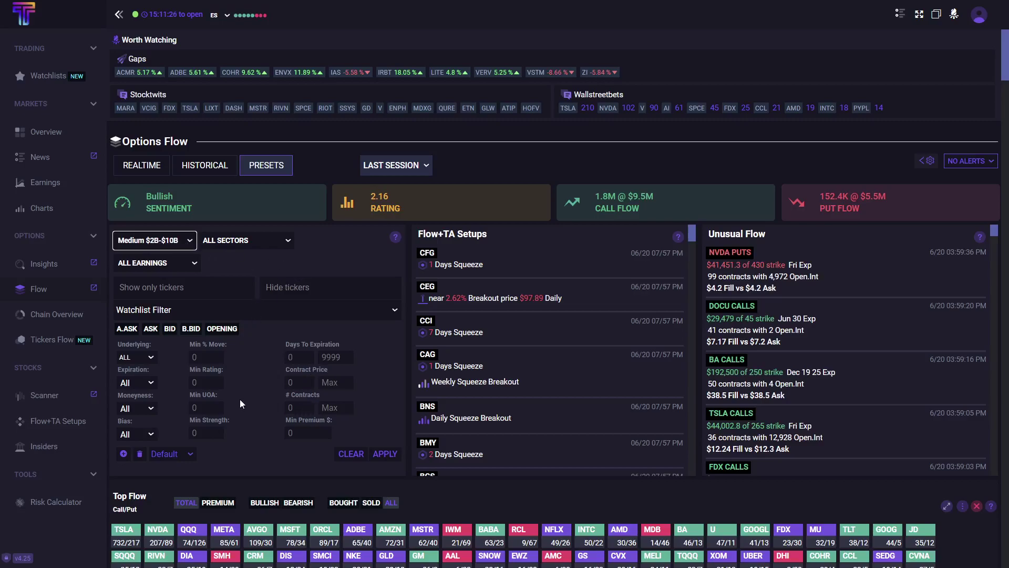
click(151, 329)
click(327, 357)
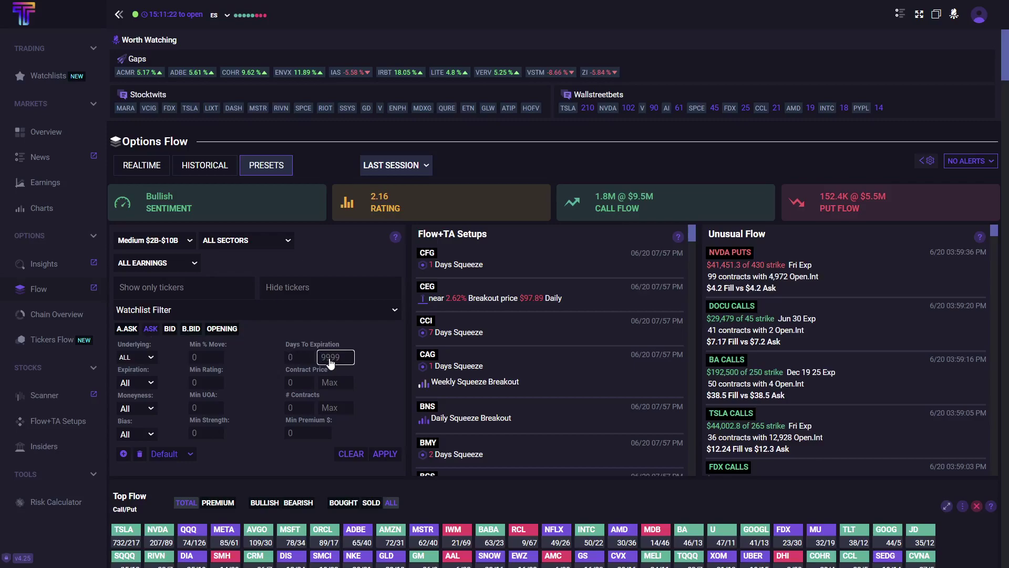
text(1000)
click(148, 409)
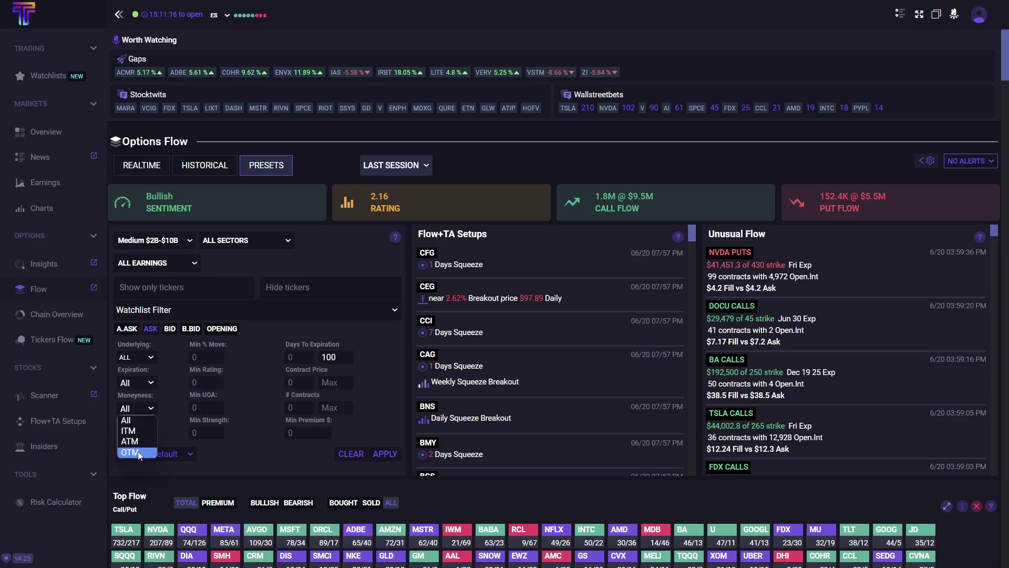
click(138, 451)
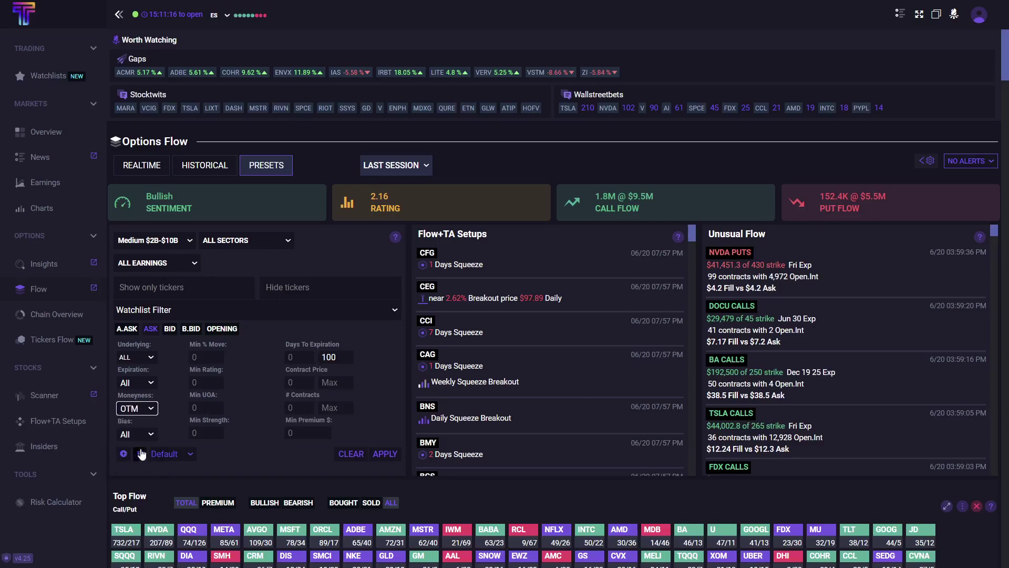
click(385, 454)
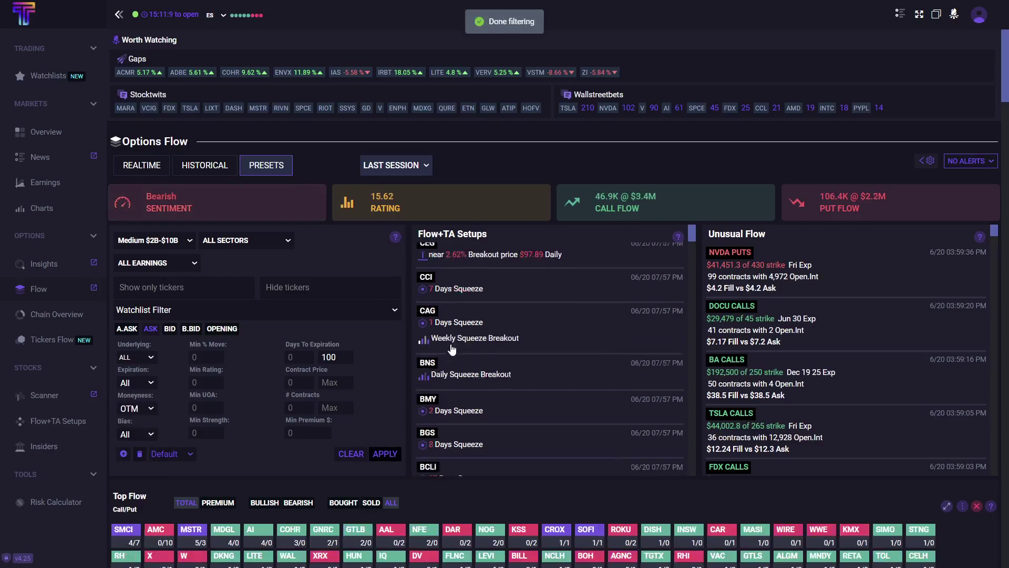
scroll(392, 392, down, 5)
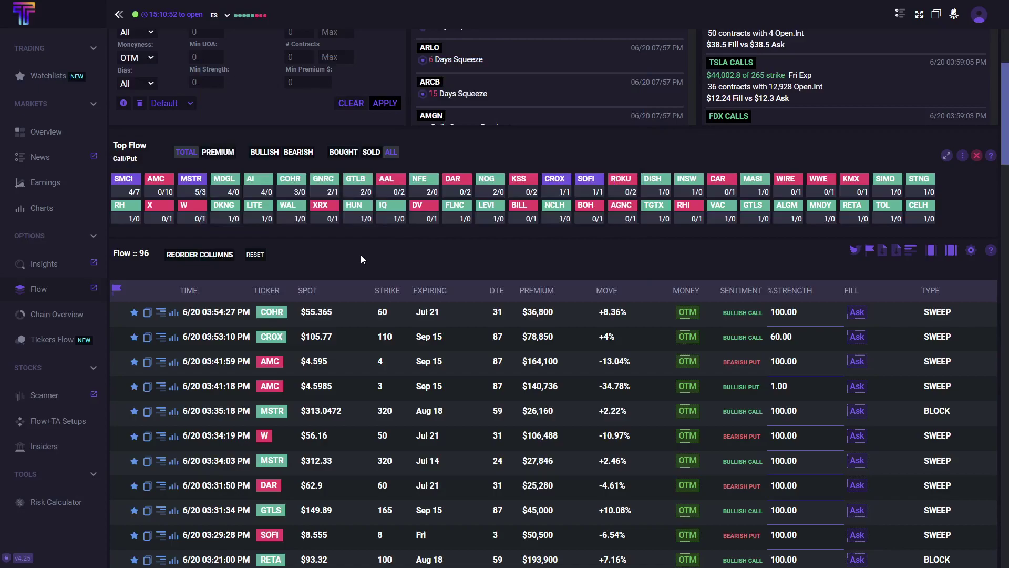
Narrow the Flow table to MDGL's entries using its Top Flow tile.
click(231, 185)
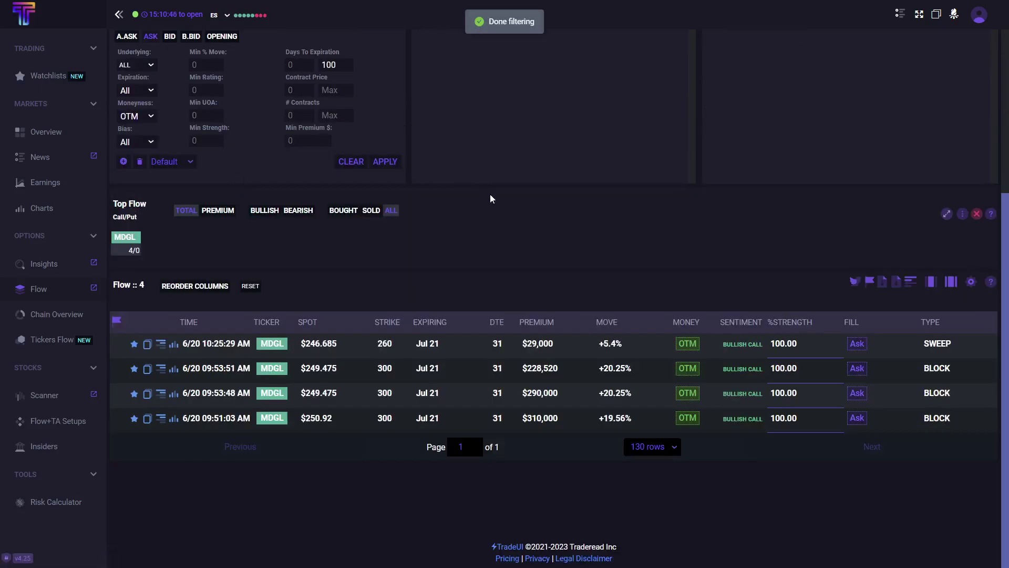
scroll(535, 206, up, 1)
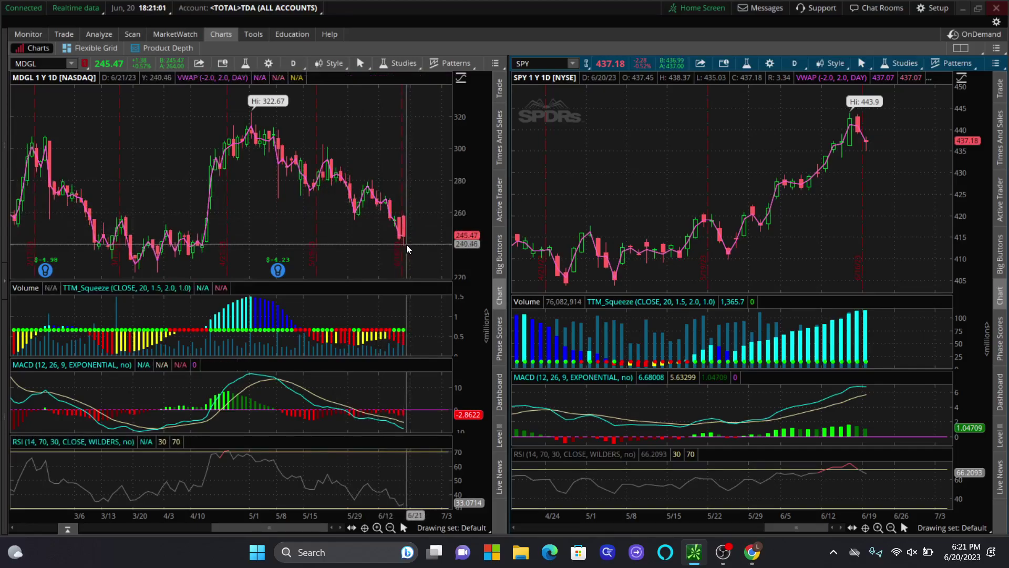
Set the MDGL chart time frame to 20 D : 1h.
click(293, 63)
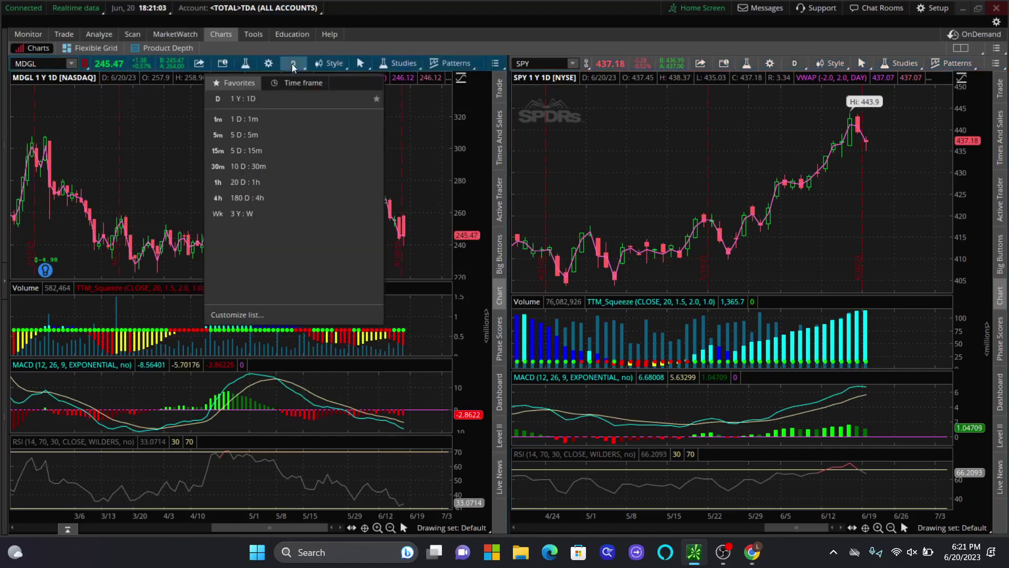
click(244, 182)
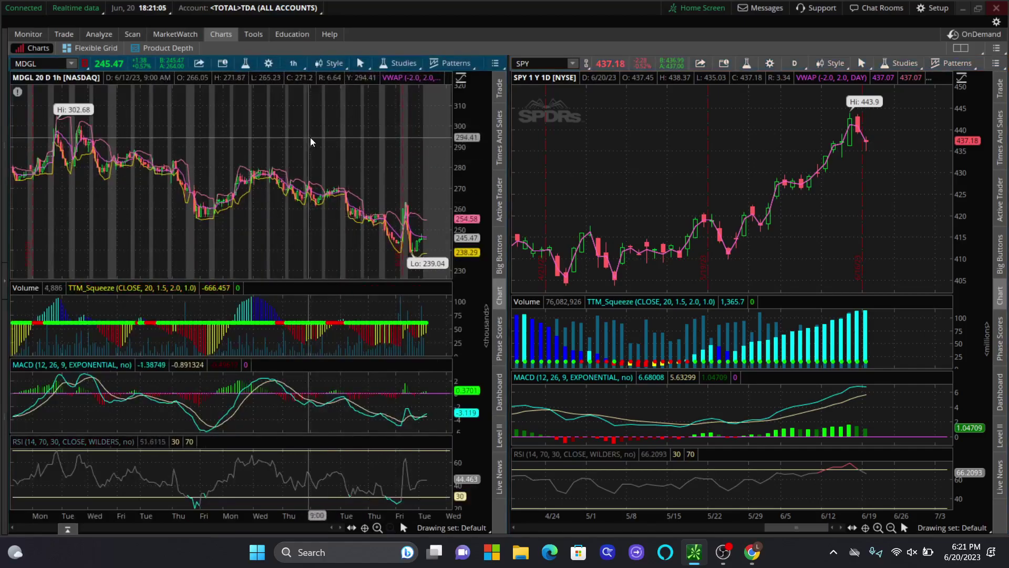
scroll(311, 142, up, 5)
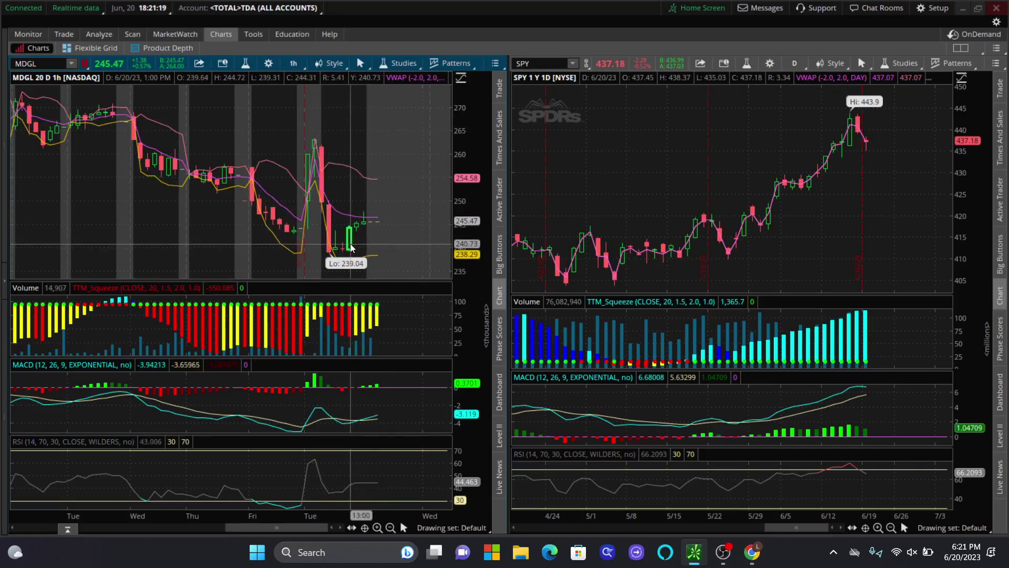
scroll(378, 158, down, 3)
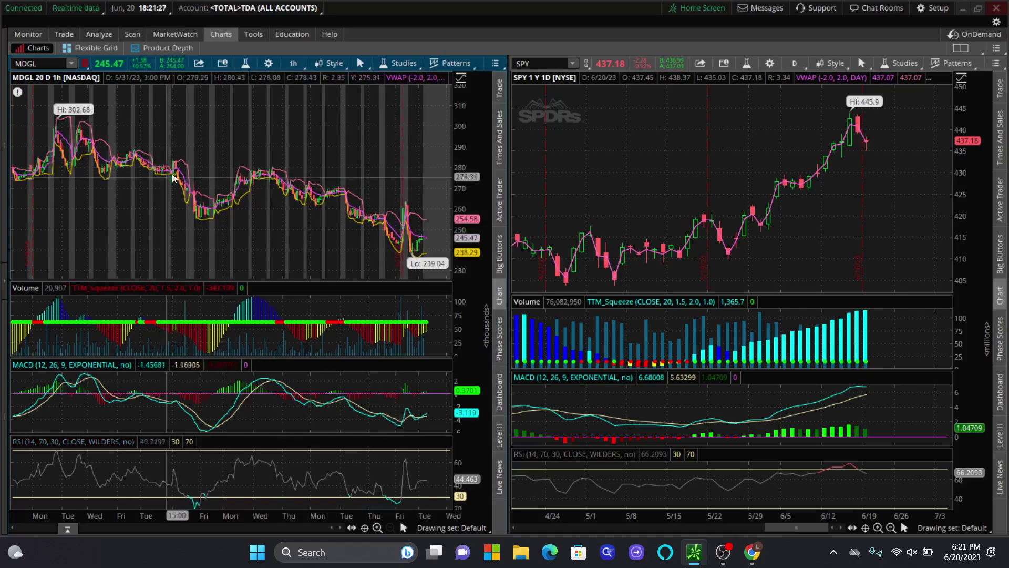
click(361, 64)
mouse_move(333, 150)
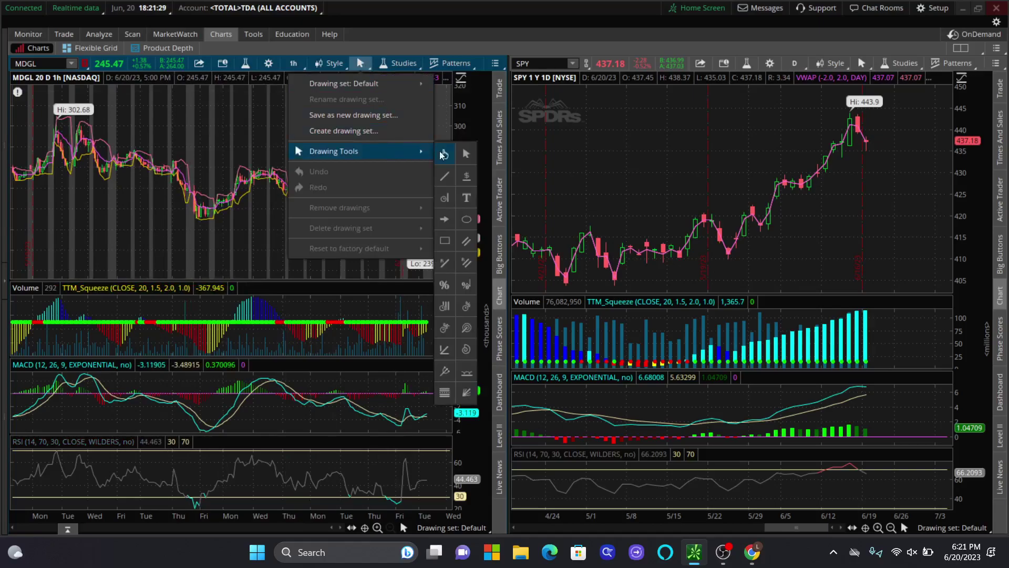
click(471, 179)
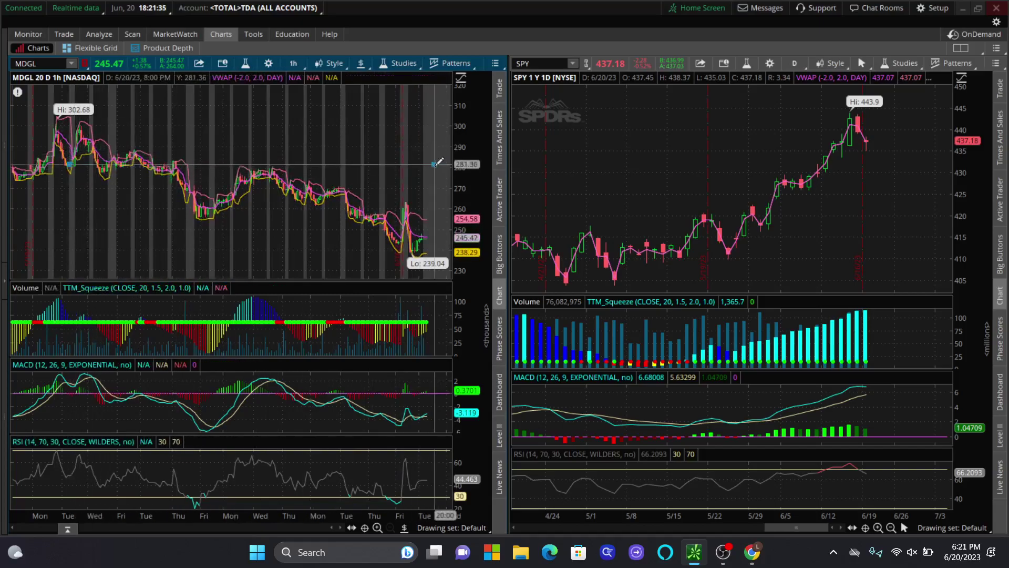
click(452, 167)
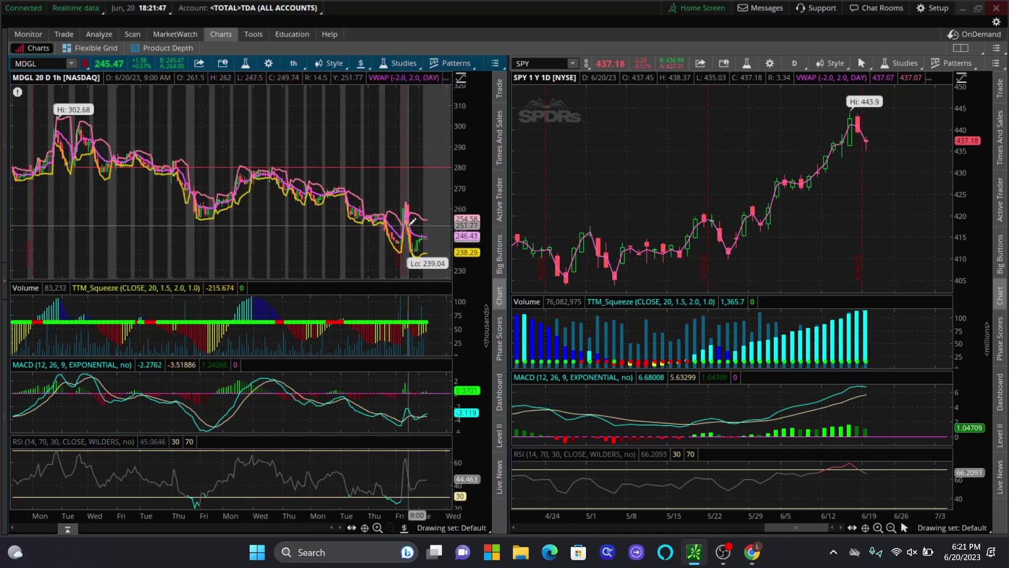
click(360, 64)
mouse_move(333, 151)
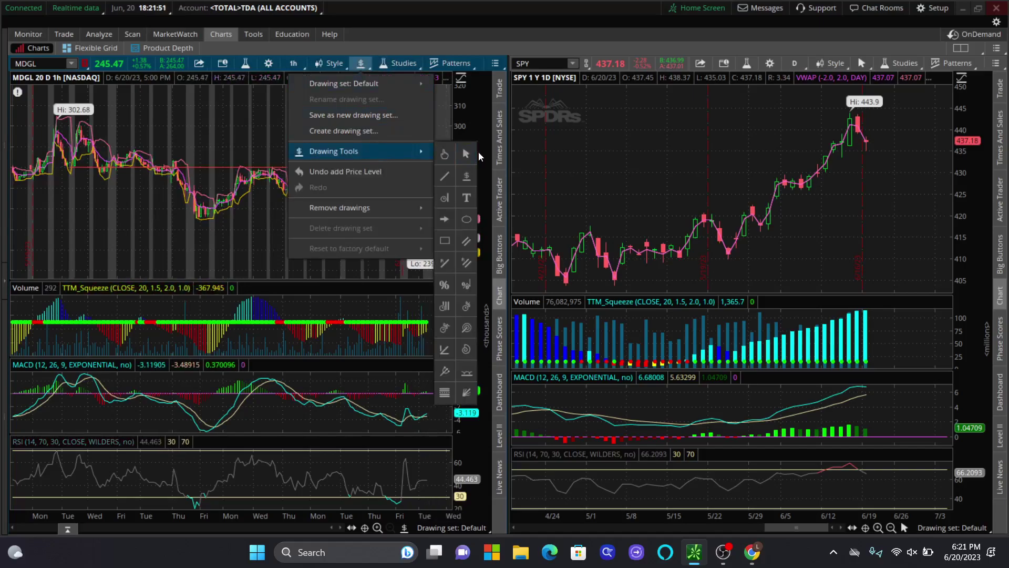
click(467, 153)
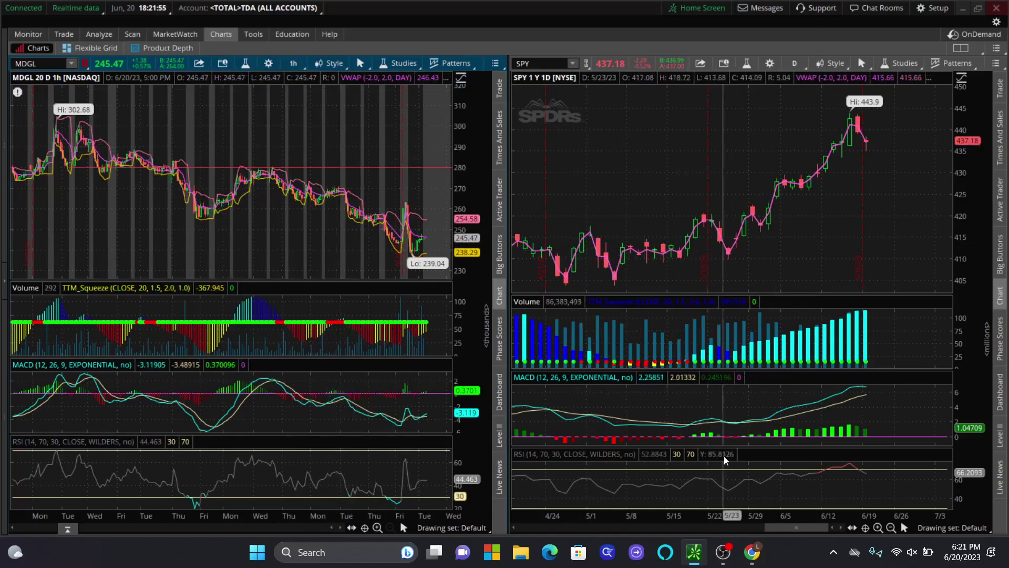
On the TradeUI flow page, remove the MDGL ticker filter, reapply, and show only NFE flow.
click(754, 553)
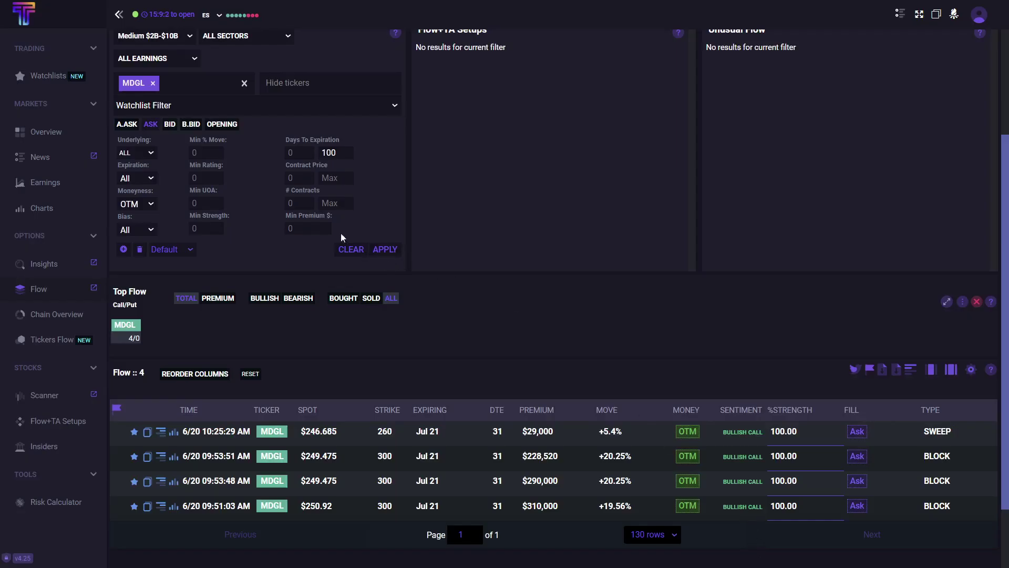
scroll(341, 233, up, 2)
click(154, 171)
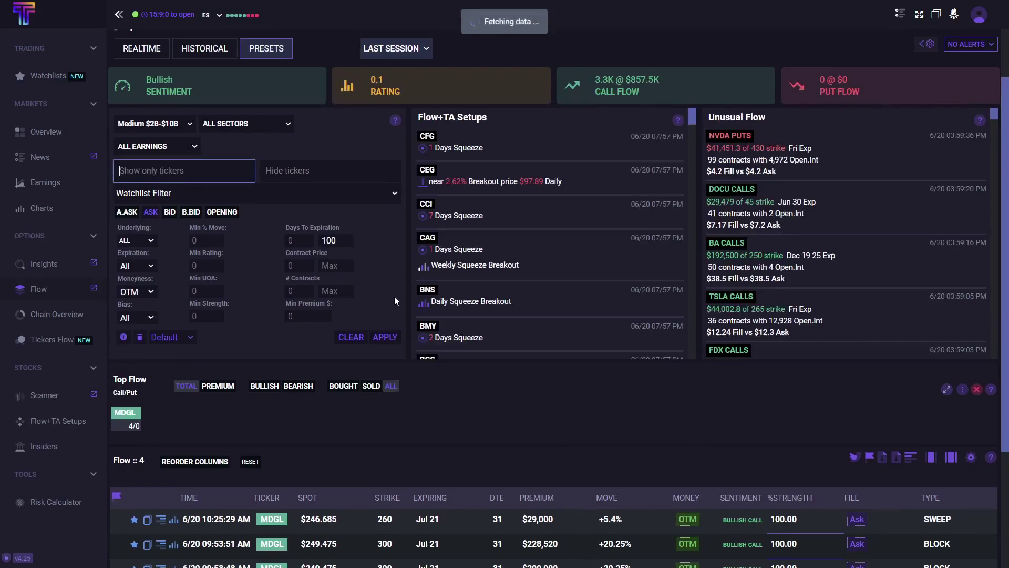
click(384, 336)
scroll(541, 430, down, 3)
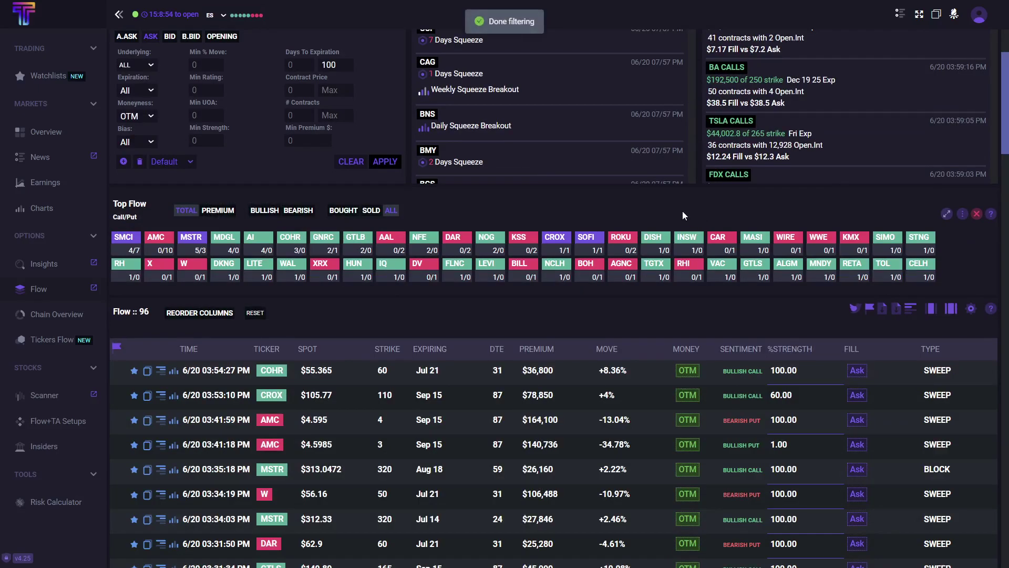
click(419, 236)
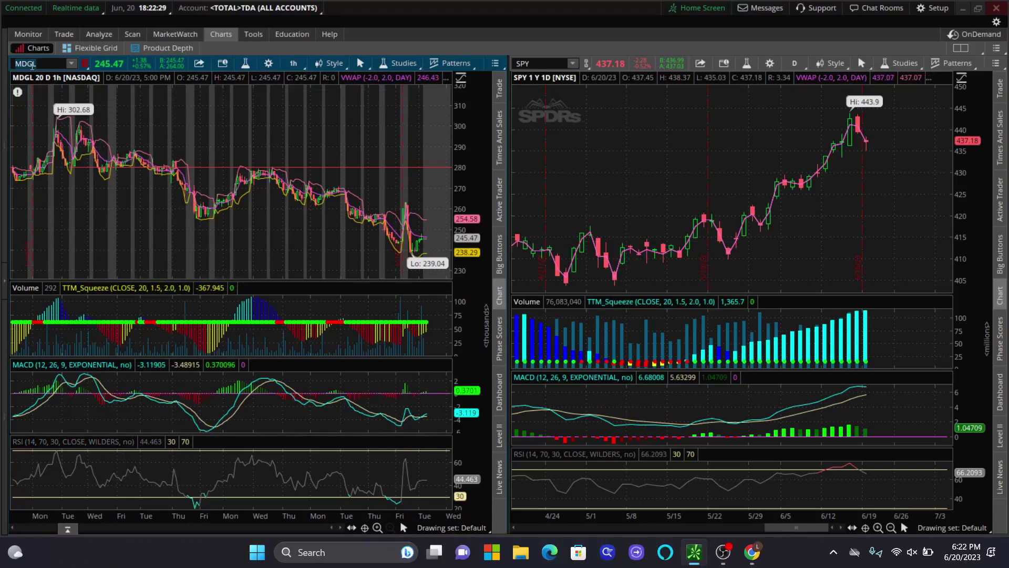
text(NFE)
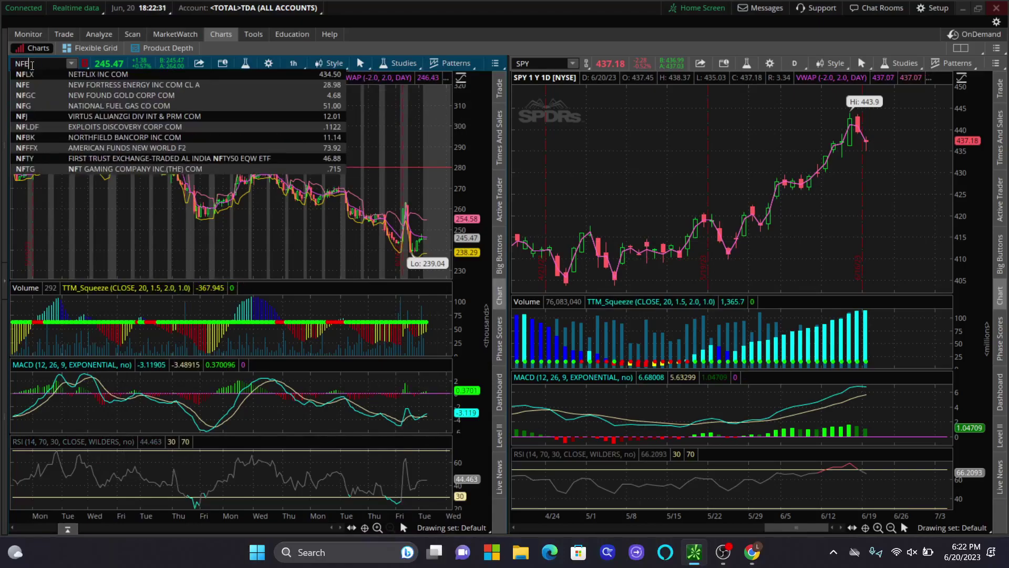
Chart NFE on 180 D 4h bars, zoomed into recent weeks, then hide the charts.
click(44, 75)
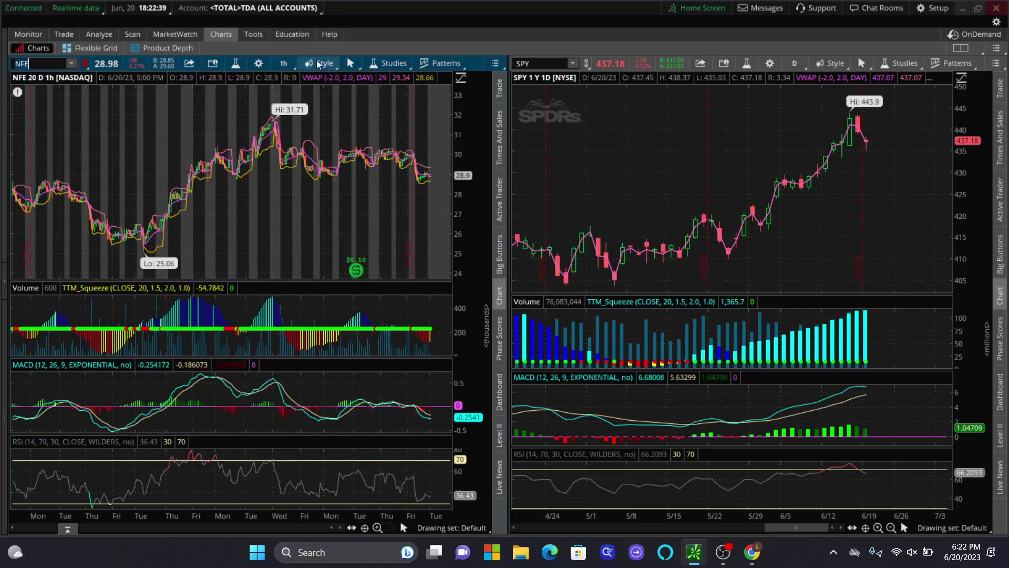
click(283, 63)
click(249, 183)
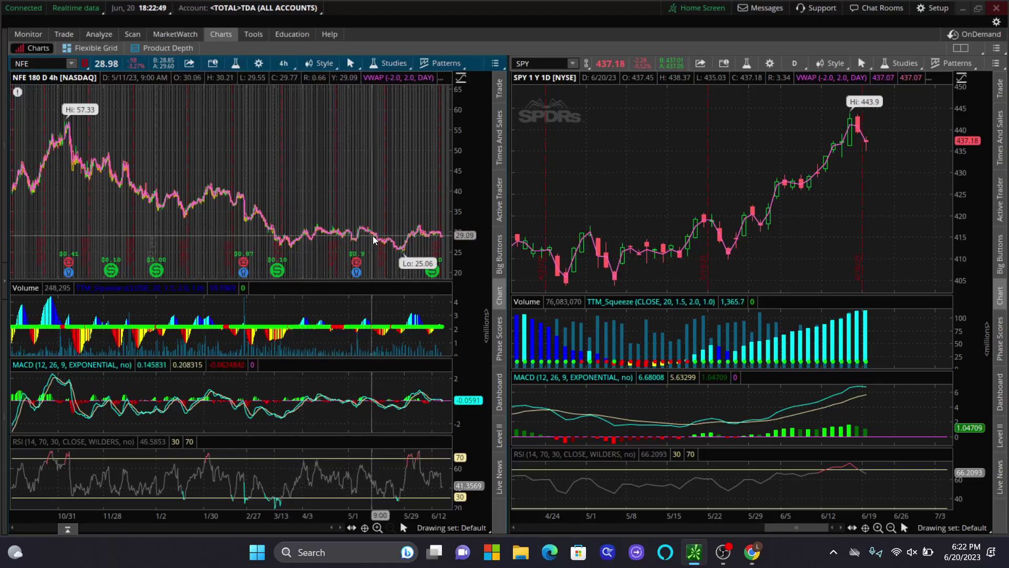
drag(354, 198, 378, 197)
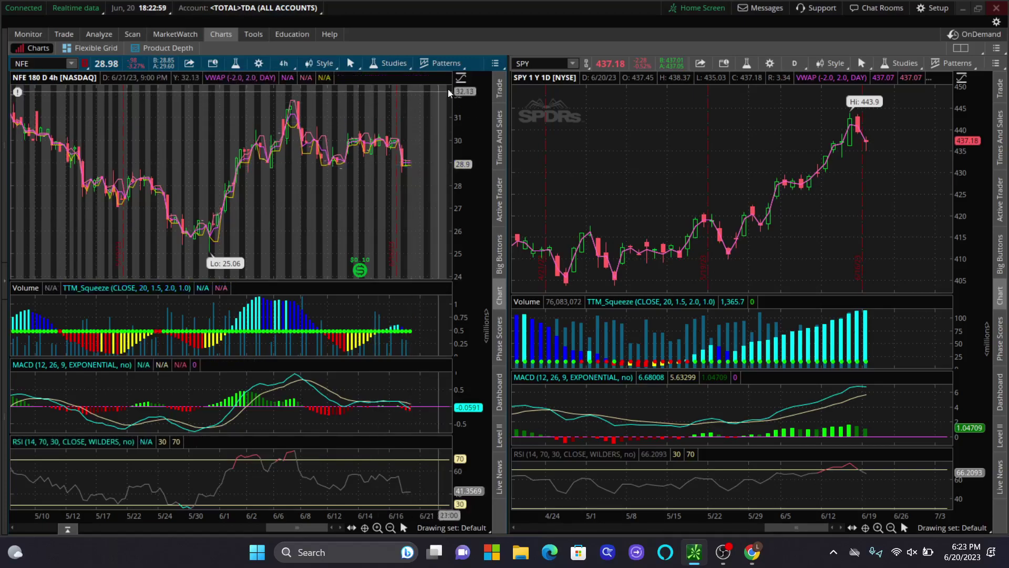
click(964, 9)
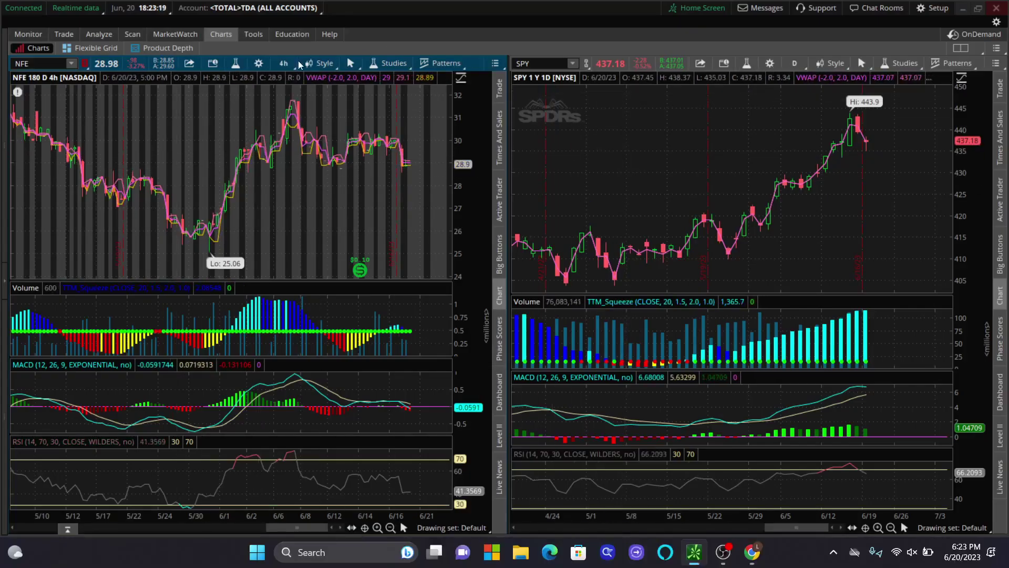
Set the NFE chart to 1 D 1m bars and bring up the TradeUI flow page.
click(284, 63)
click(262, 126)
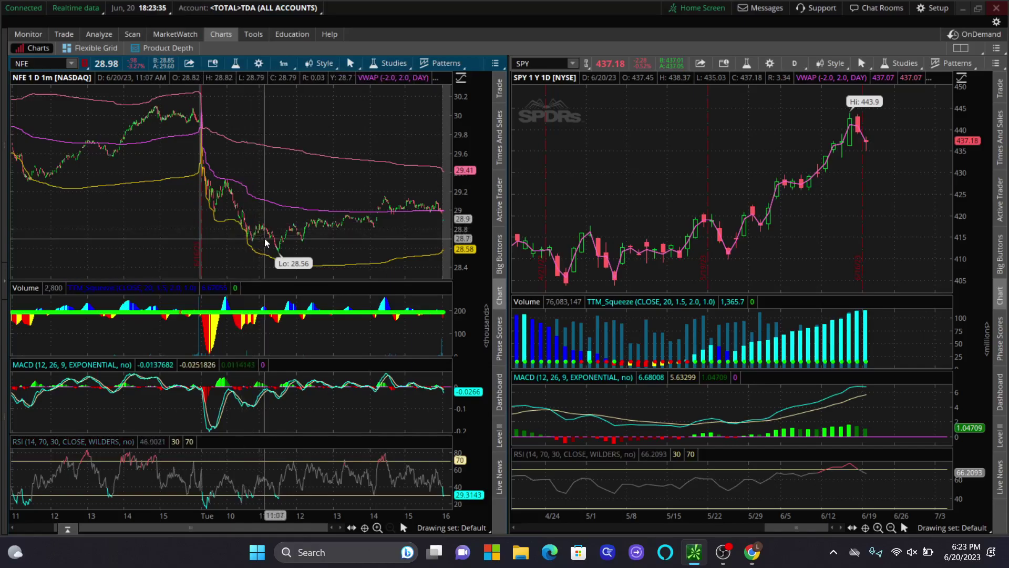
click(755, 554)
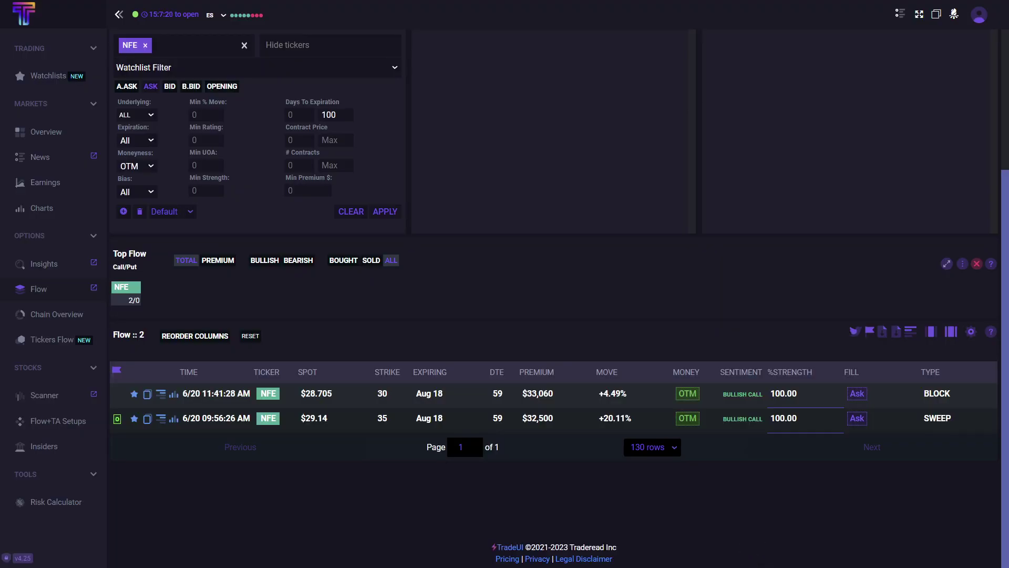
Alt-Tab back to the NFE 1 D 1m chart window.
key(alt+Tab)
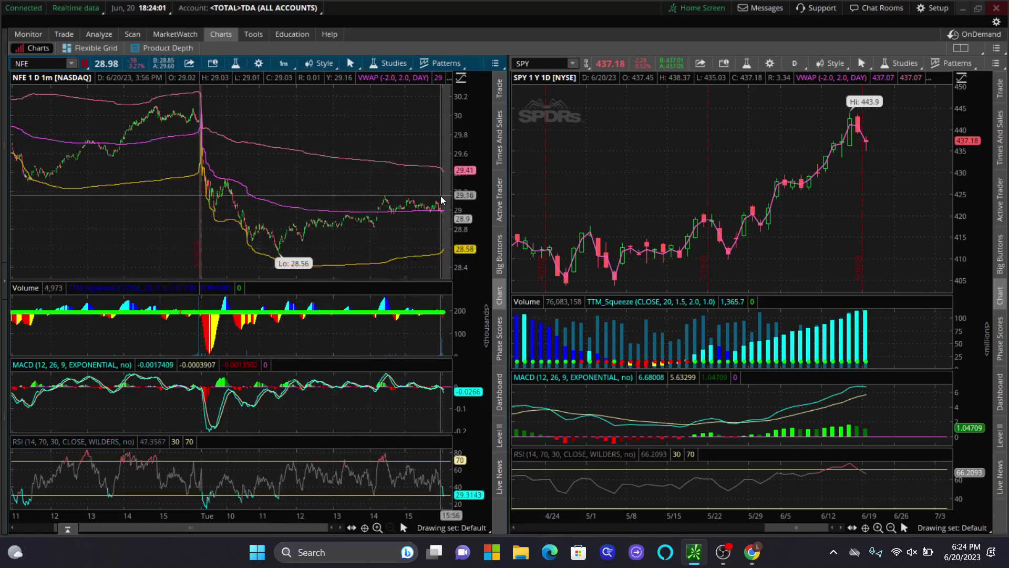
Clear the NFE filter, set market caps to All Market Caps, and reapply.
click(961, 8)
scroll(193, 310, up, 3)
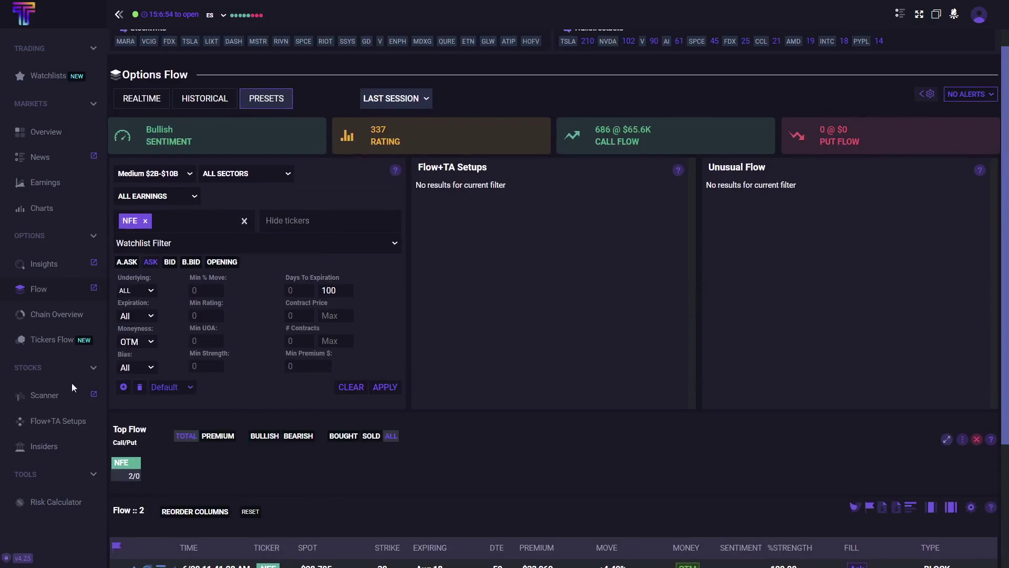
click(349, 388)
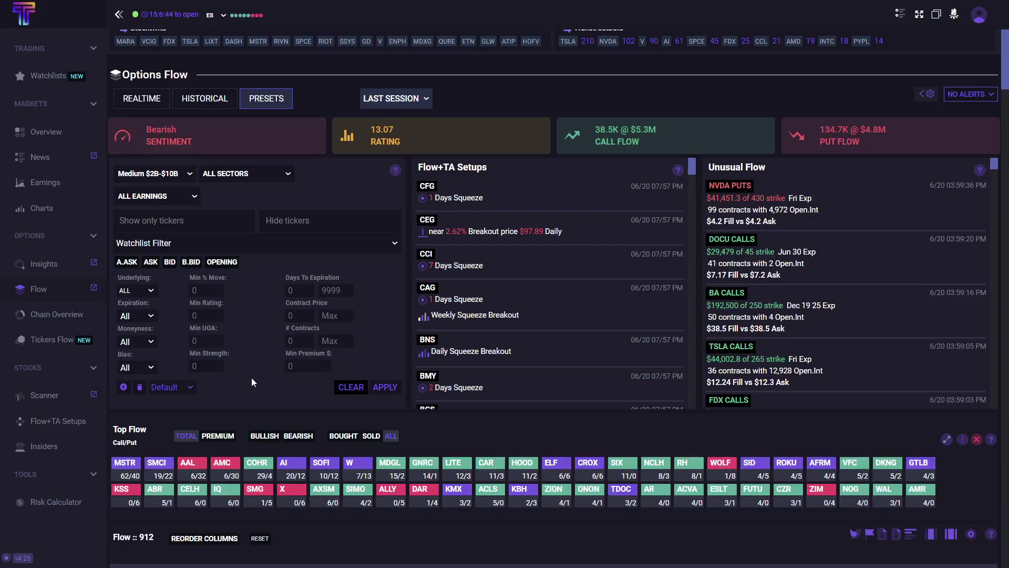
scroll(513, 347, down, 5)
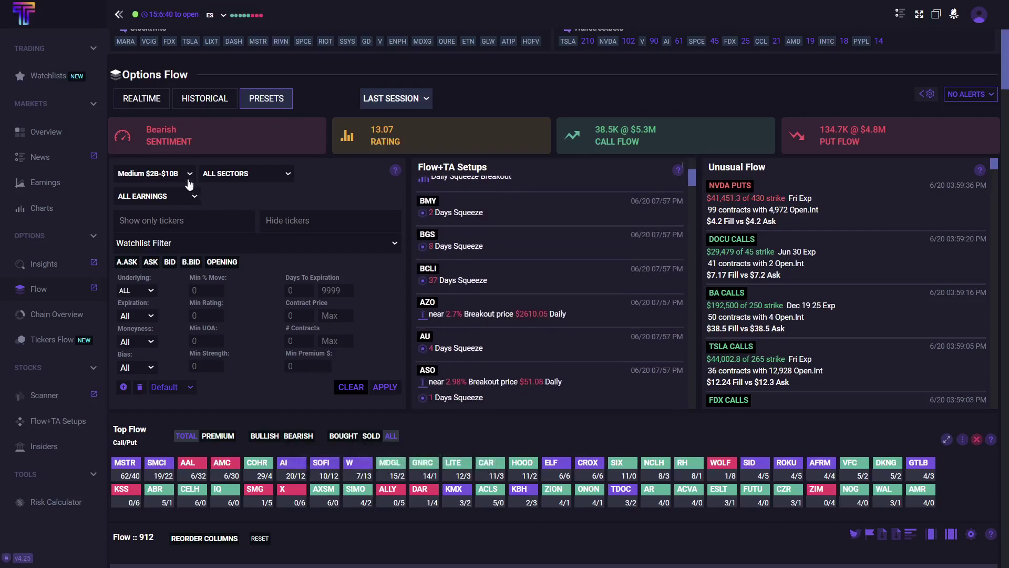
click(154, 173)
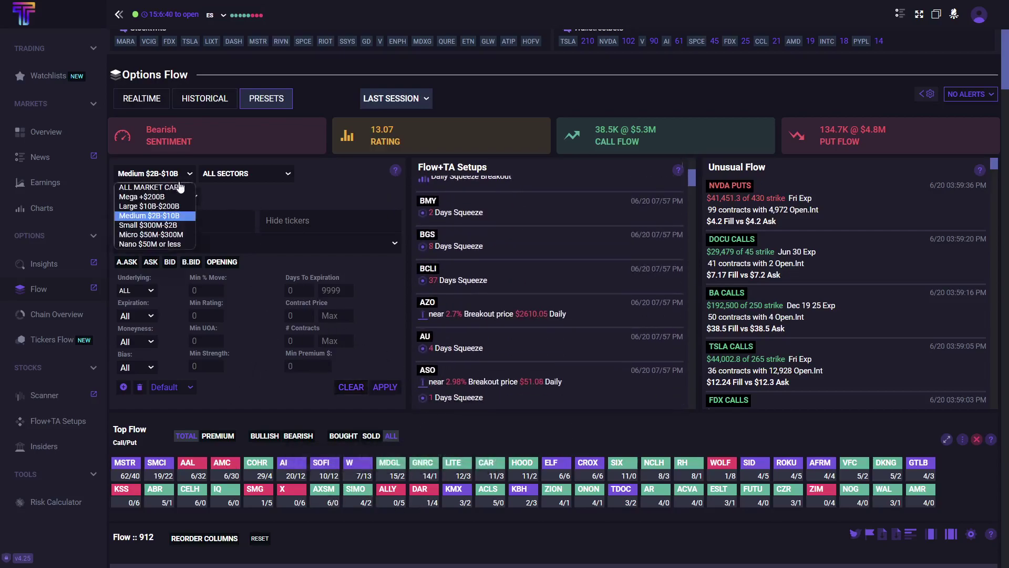
click(385, 387)
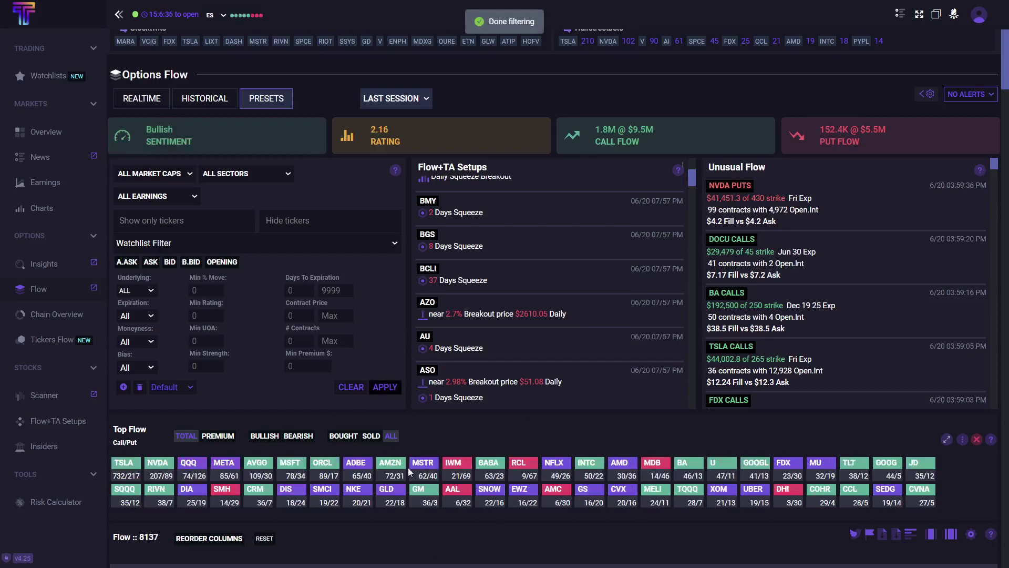
scroll(481, 445, down, 4)
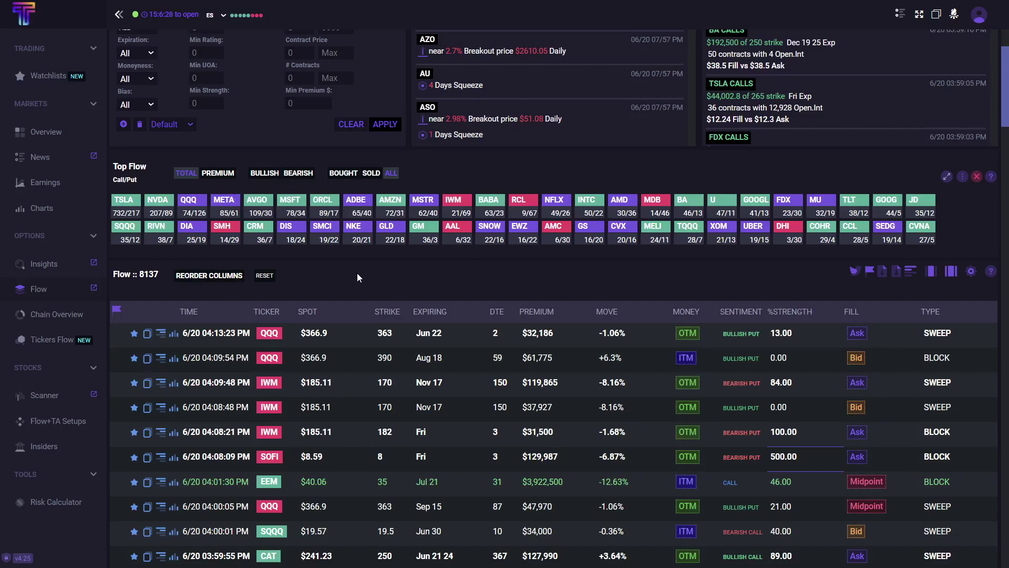
scroll(357, 273, up, 5)
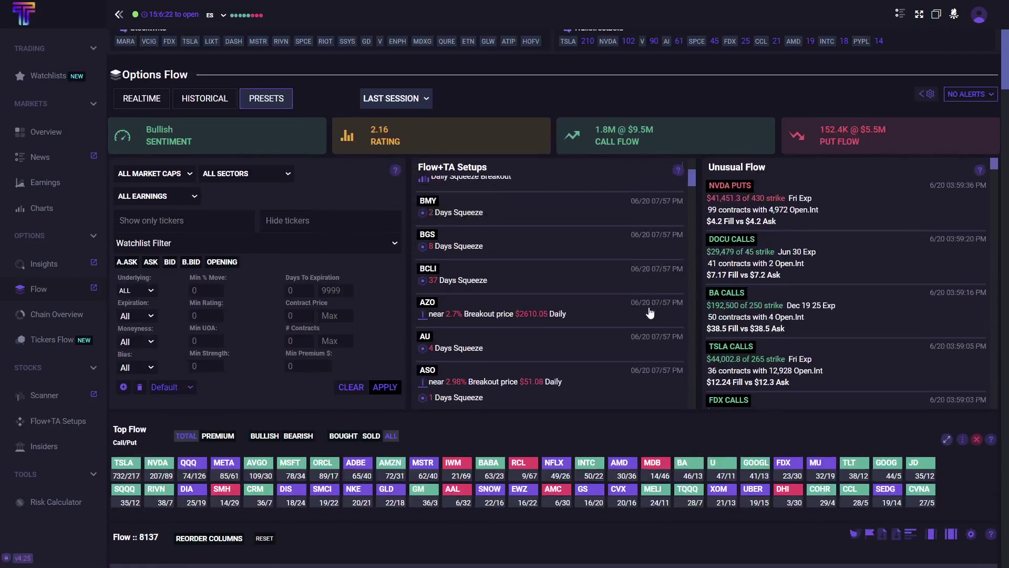